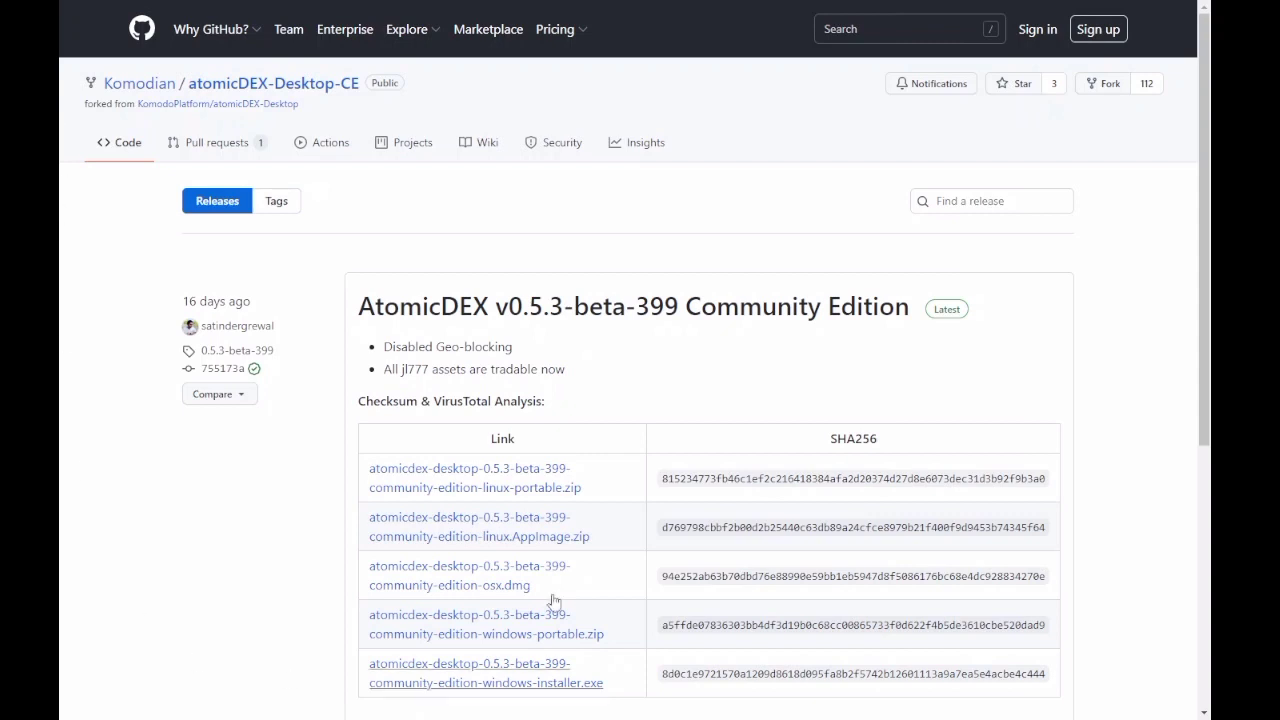
# Sign in to RTMwallet and reach the Portfolio showing 224.99 RTM worth $5.57
pyautogui.scroll(-2, 480, 416)
pyautogui.scroll(-2, 480, 416)
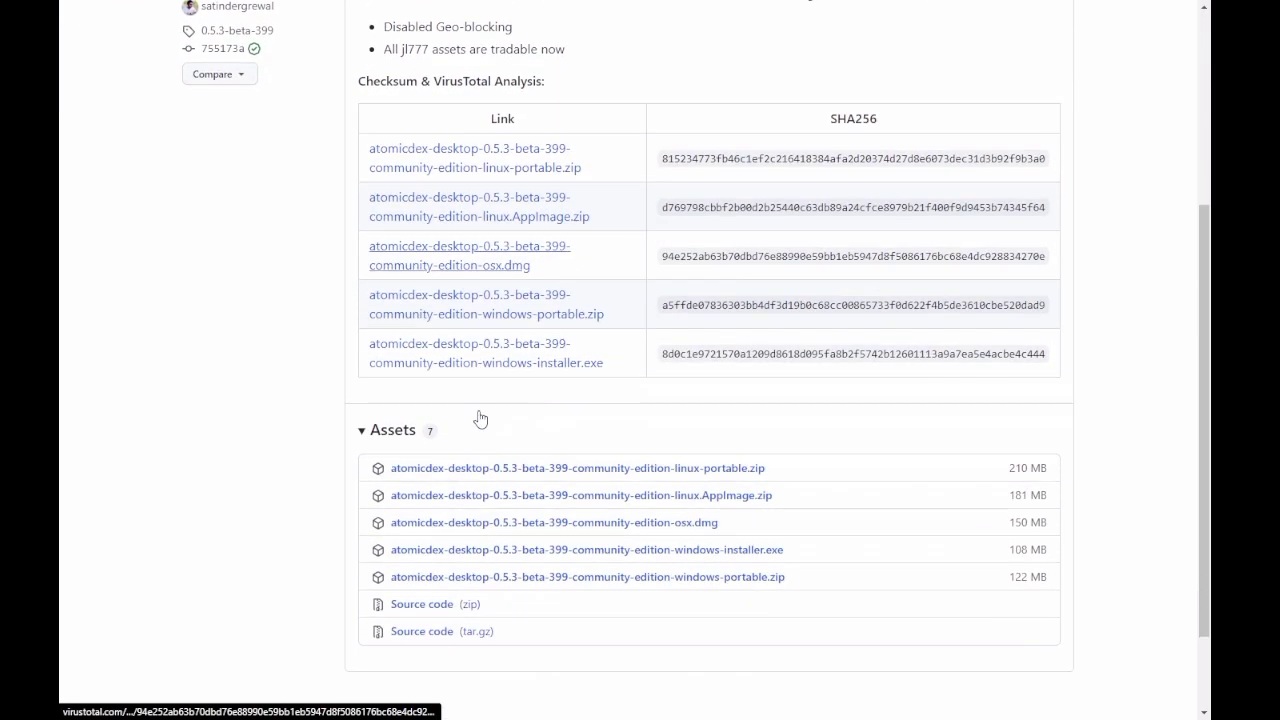
pyautogui.scroll(4, 480, 416)
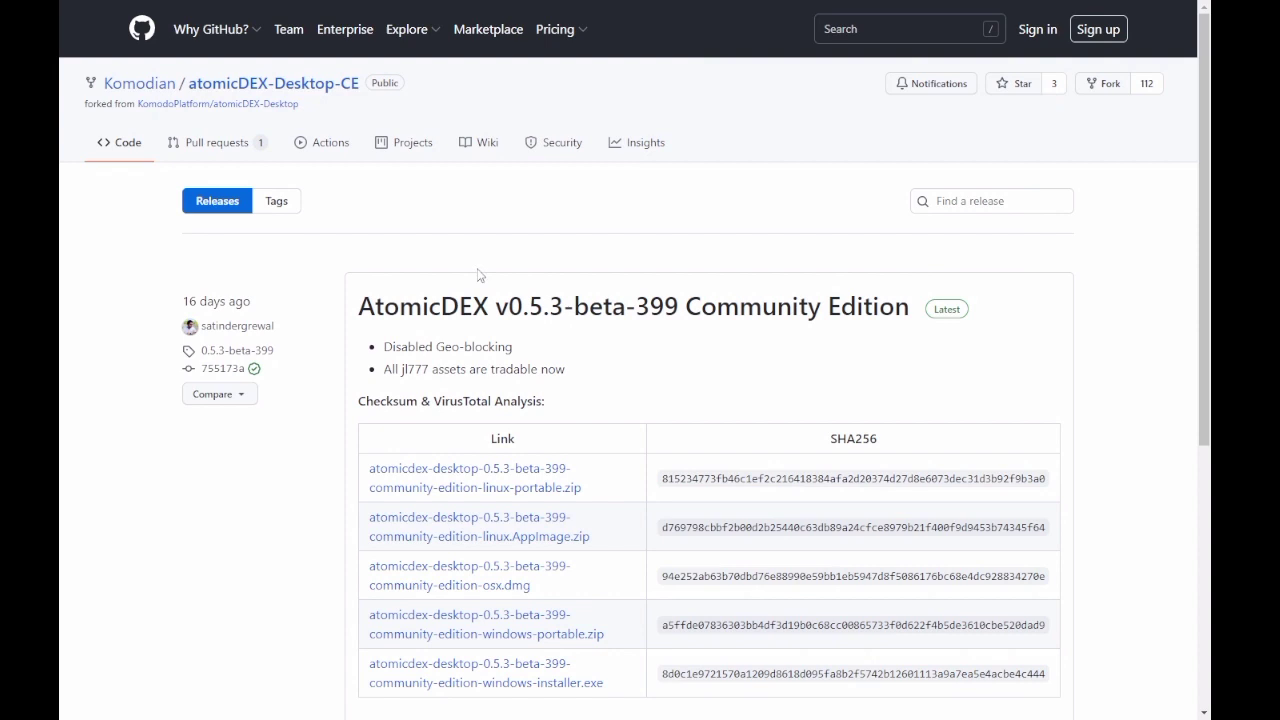
pyautogui.scroll(-1, 575, 382)
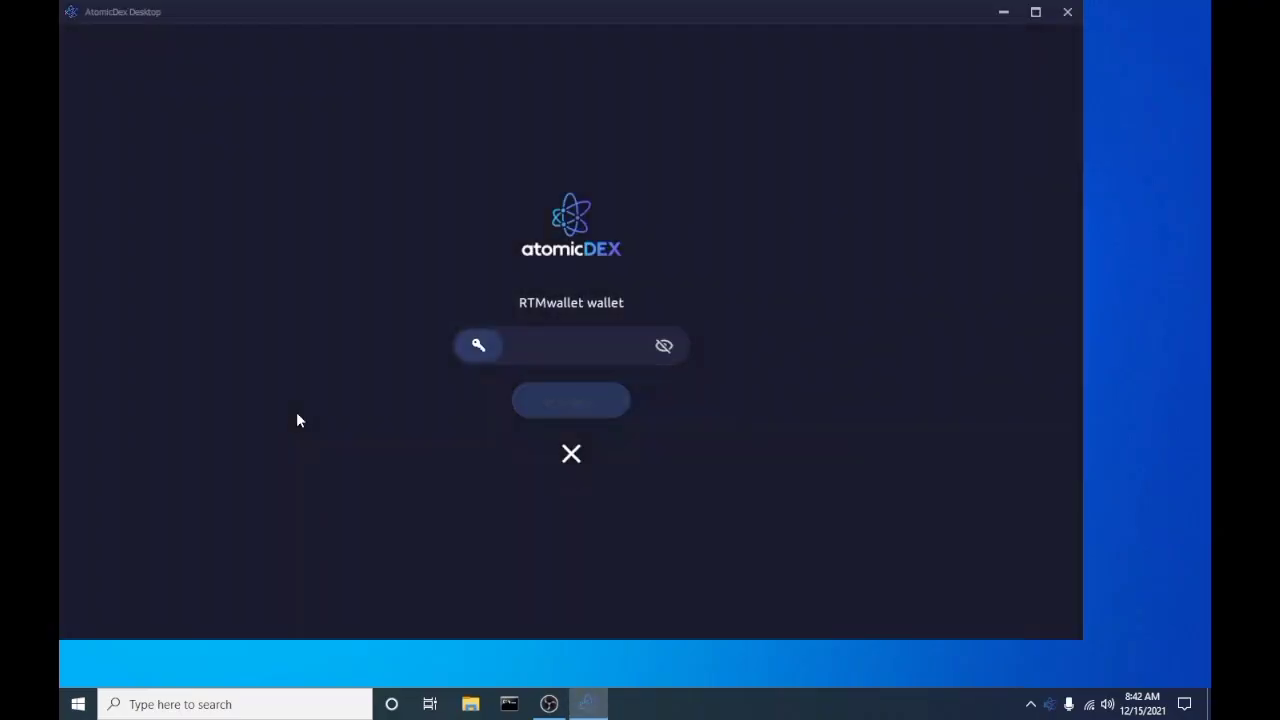
pyautogui.click(1035, 12)
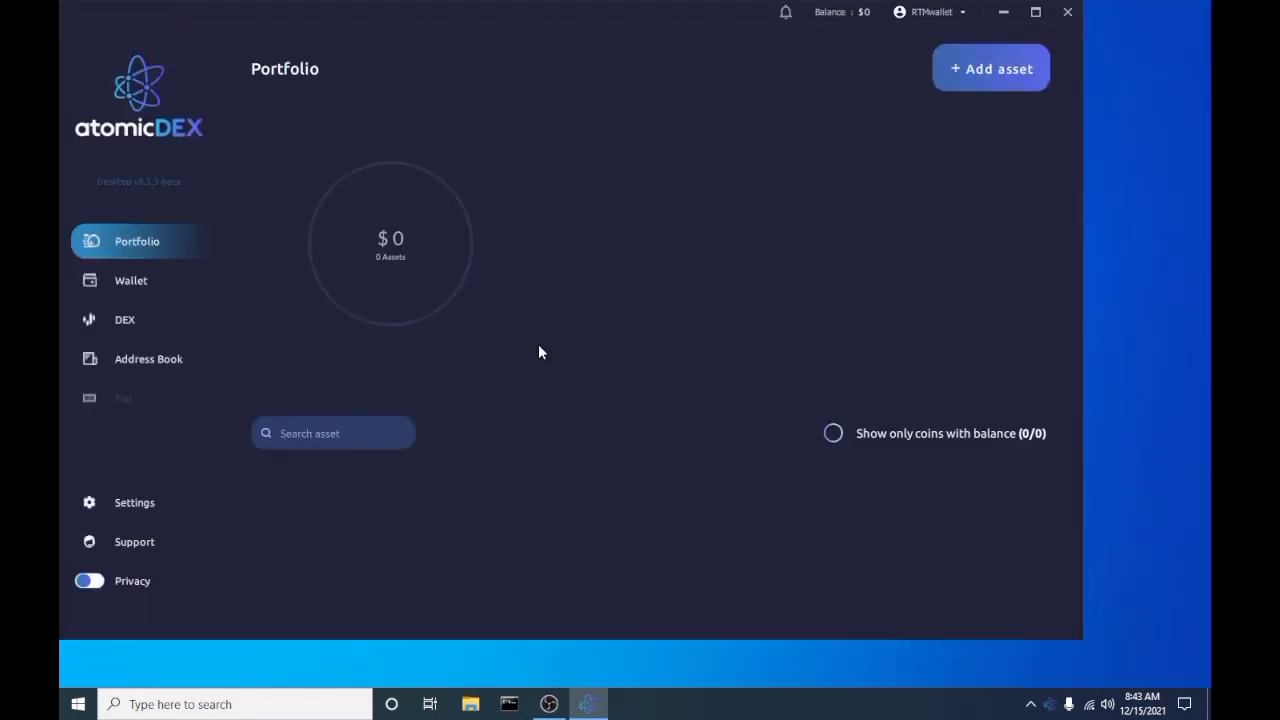
# Maximize the wallet window and scroll the Portfolio to bring the LTC row into view
pyautogui.doubleClick(443, 12)
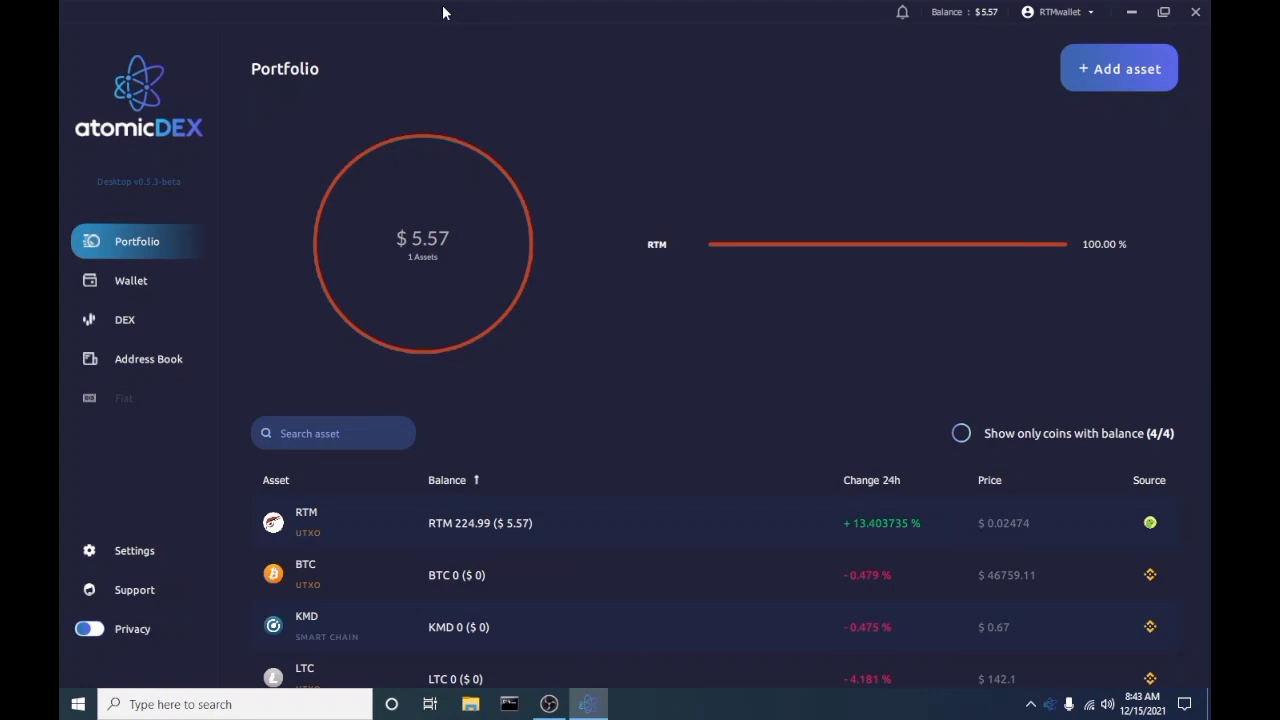
pyautogui.moveTo(385, 162)
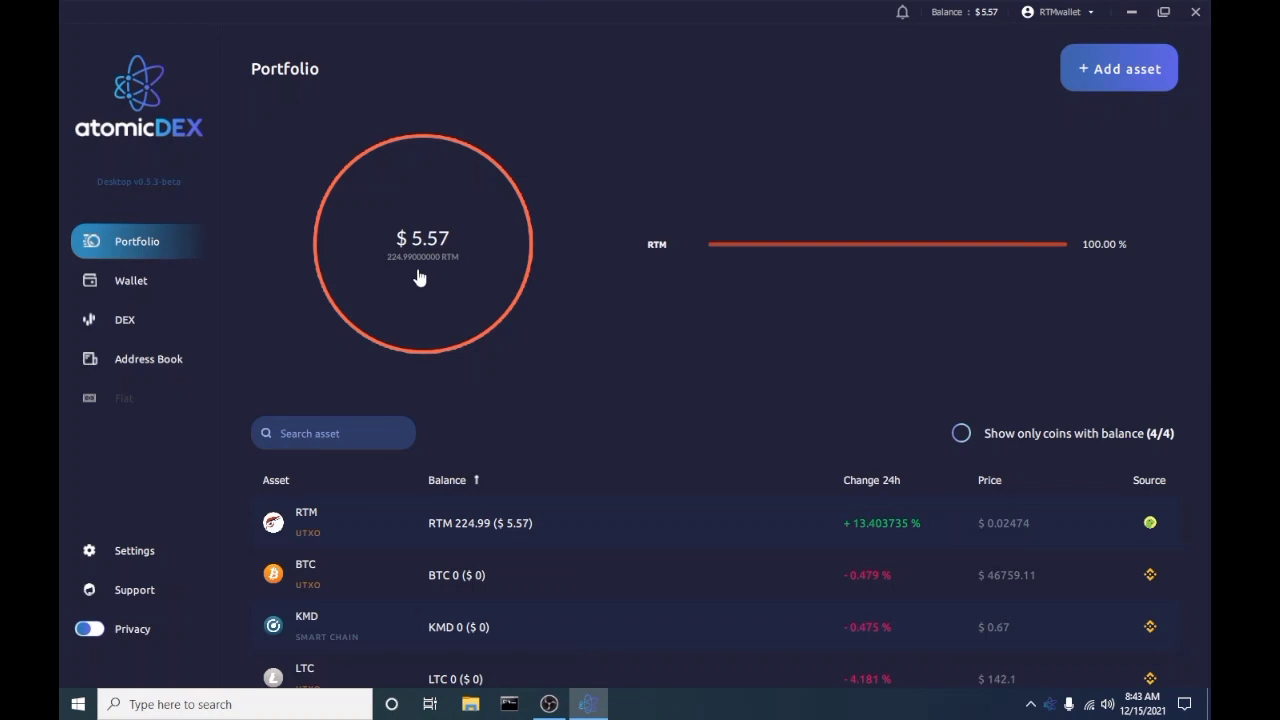
pyautogui.scroll(-1, 708, 464)
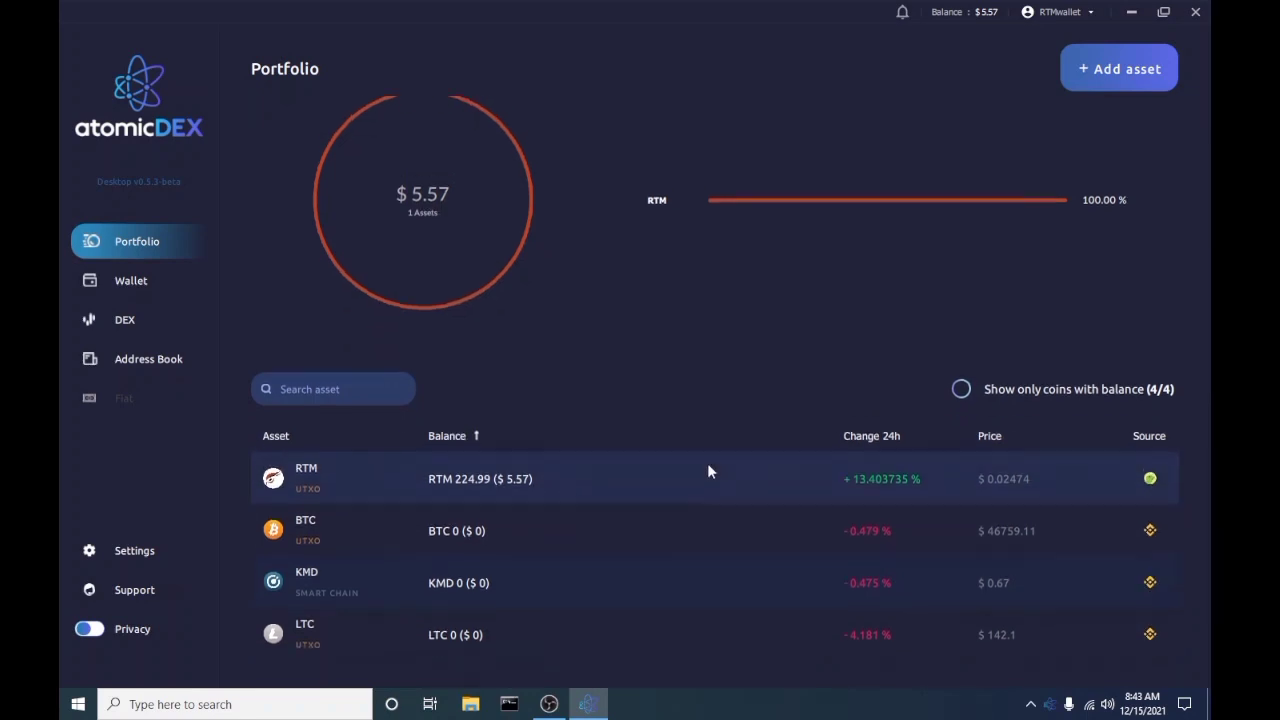
# Search the Enable assets list for 'rtm'
pyautogui.click(1094, 76)
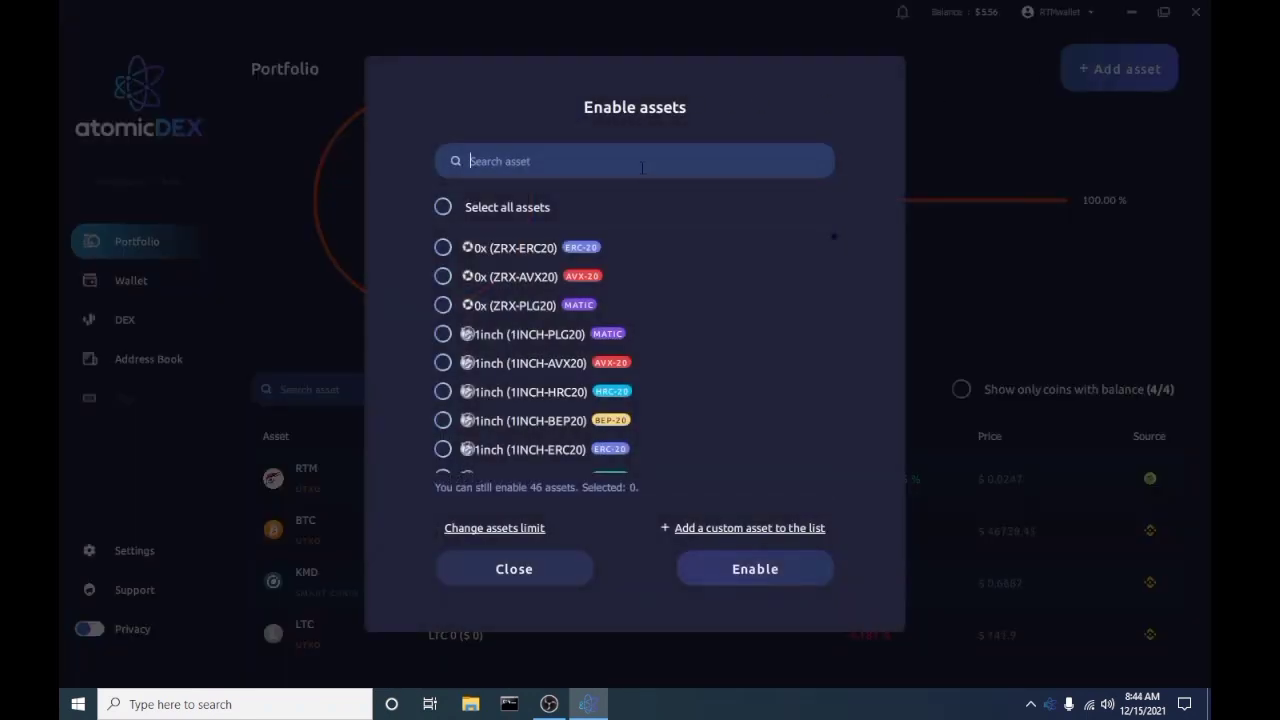
pyautogui.write('r')
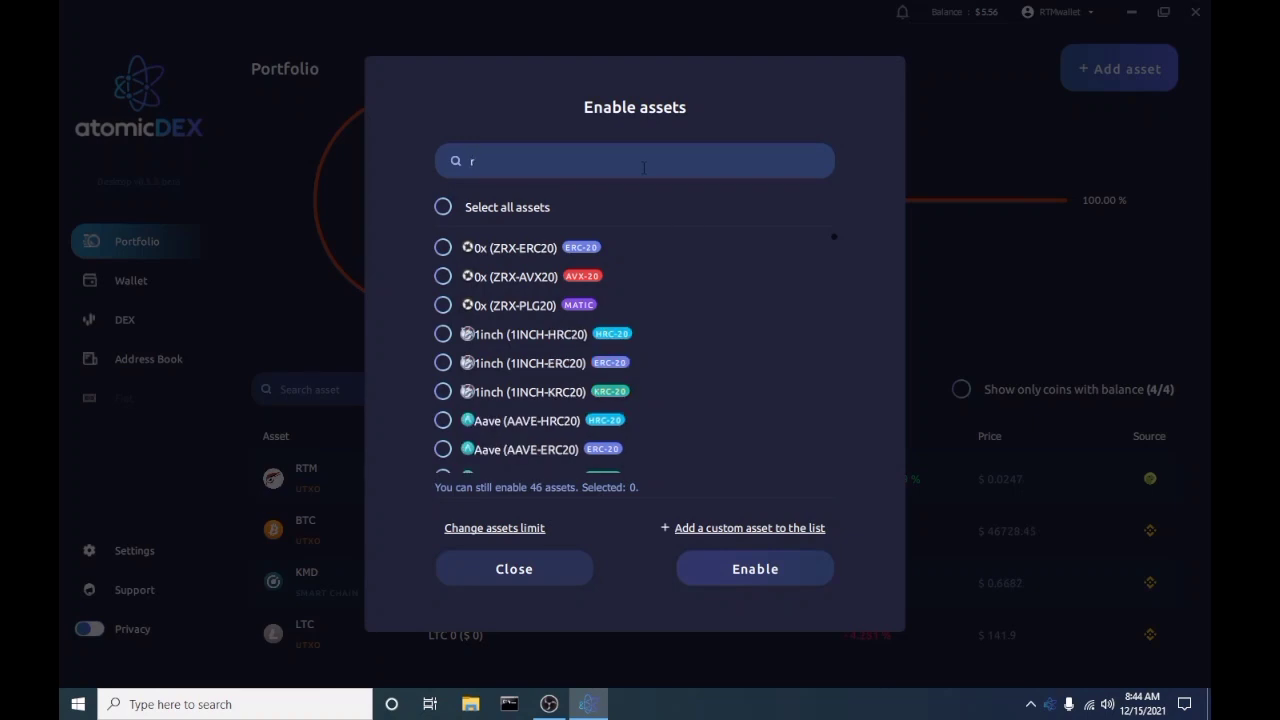
pyautogui.write('tm')
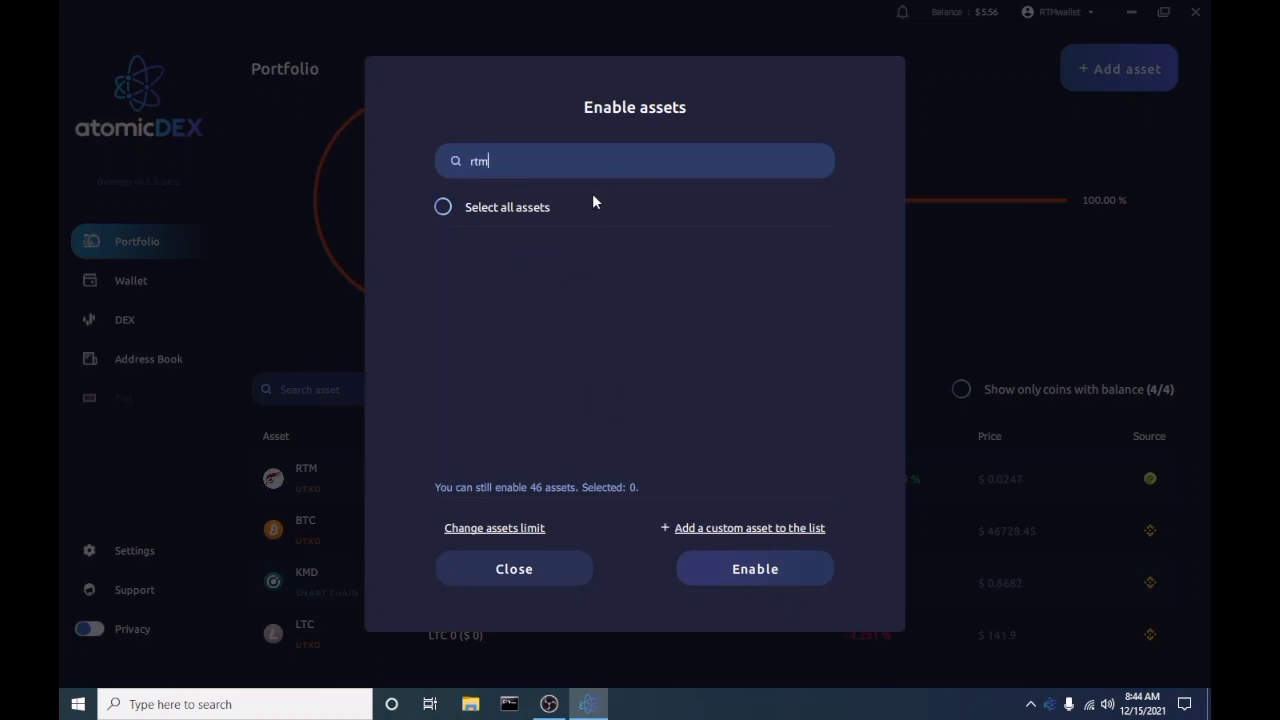
# Go to the DEX view and choose RTM Raptoreum as the coin to sell for LTC
pyautogui.click(523, 569)
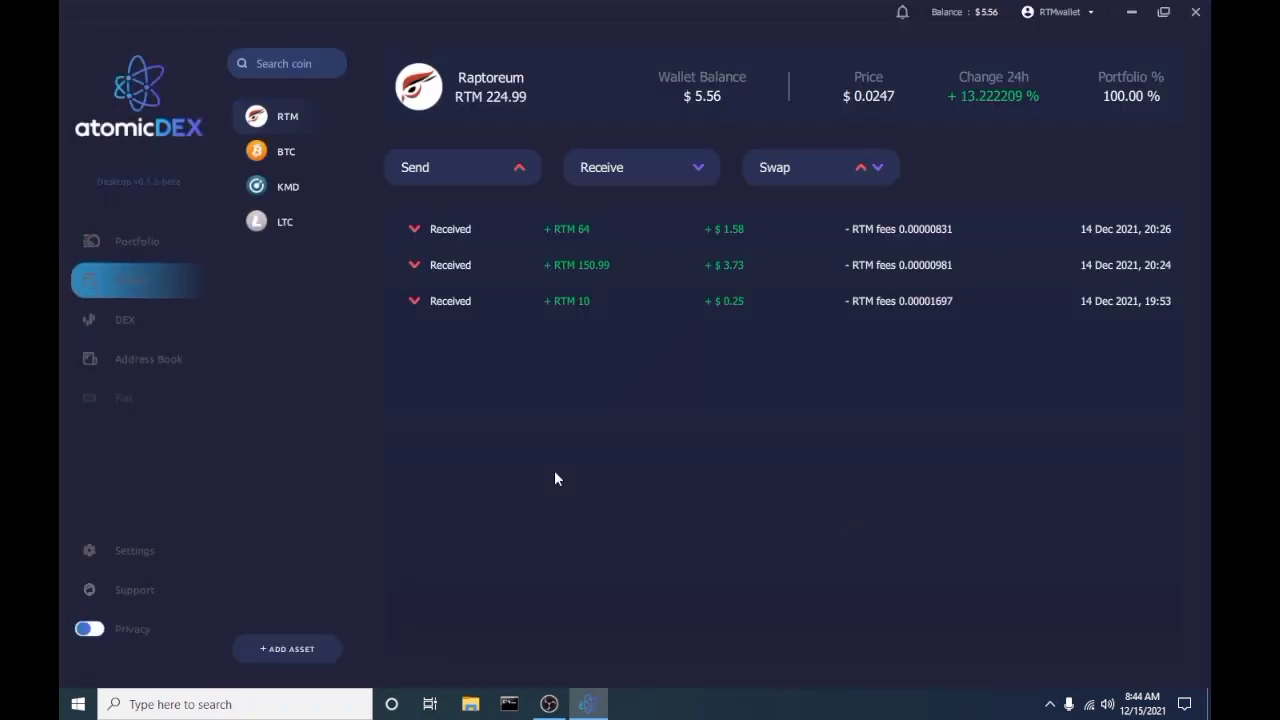
pyautogui.click(120, 328)
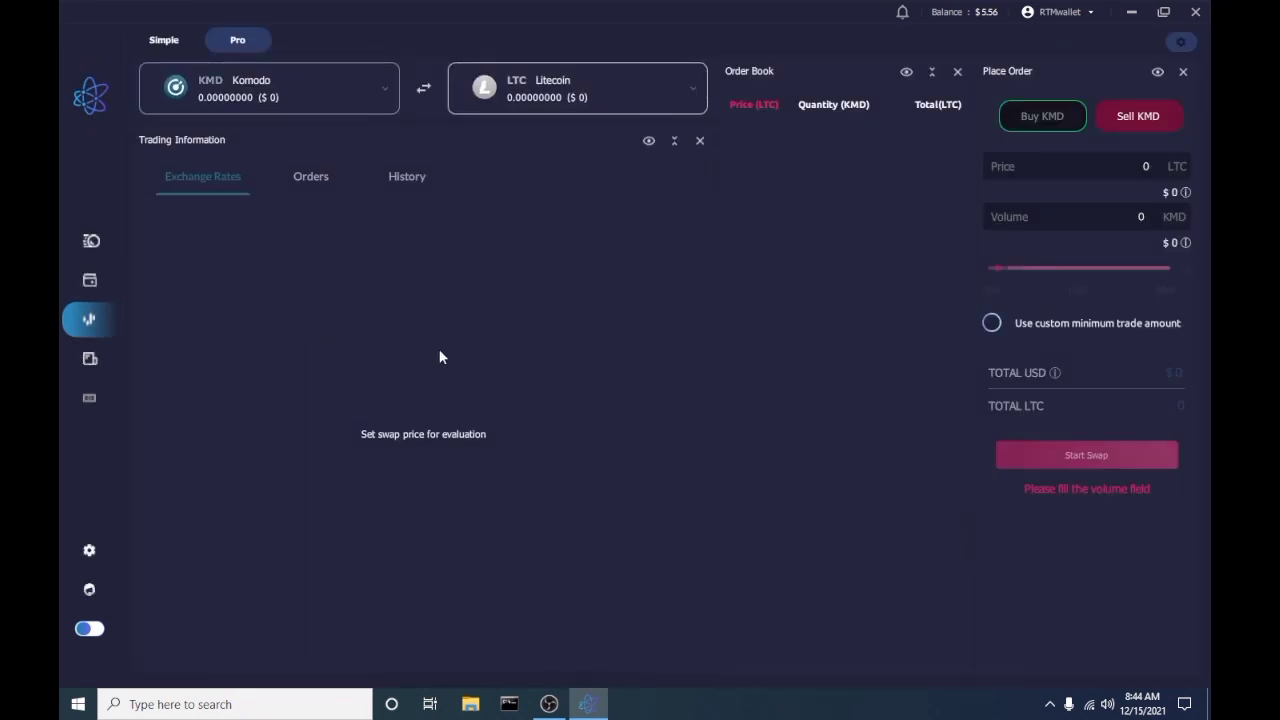
pyautogui.click(308, 90)
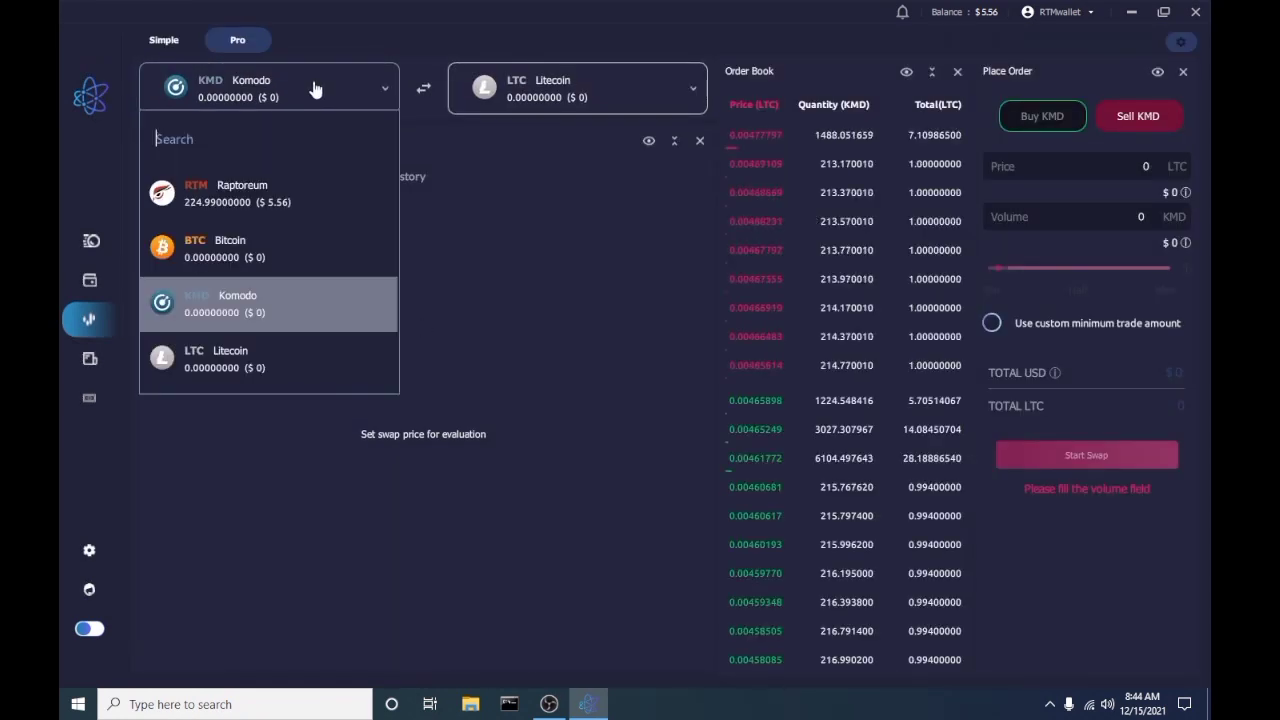
pyautogui.click(277, 195)
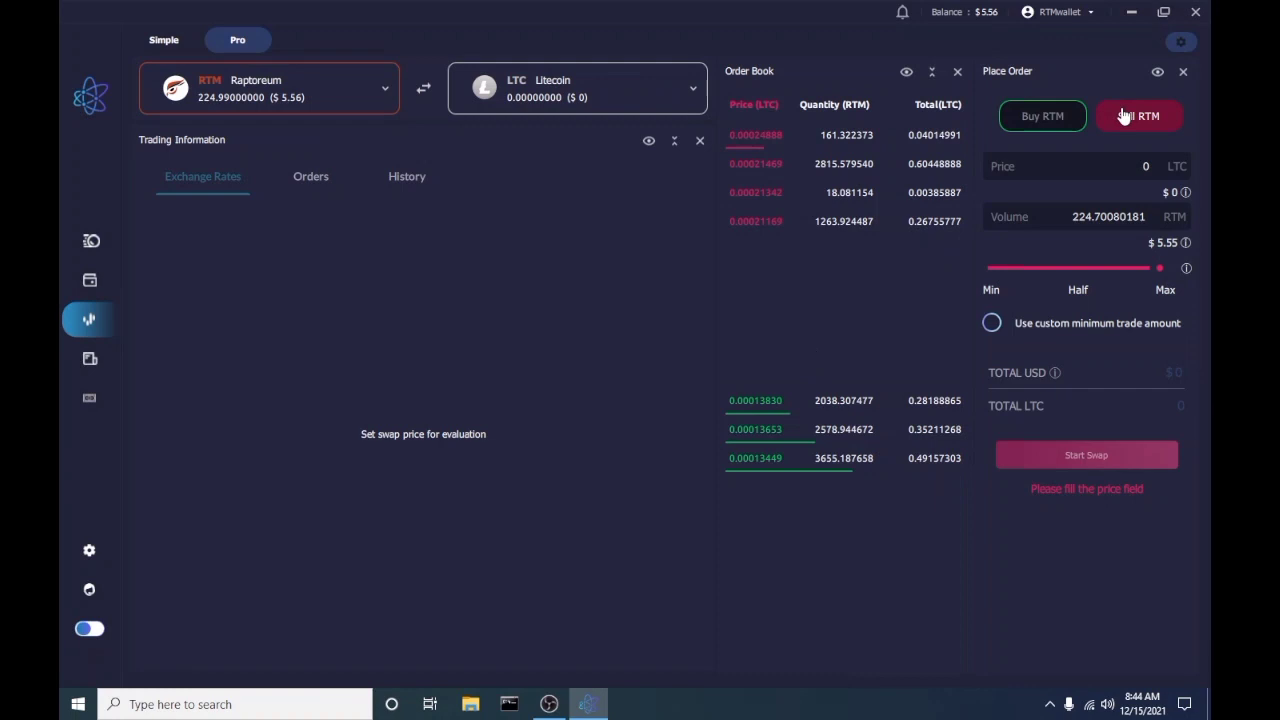
# Take the 0.00013830 LTC buy order and change the sell volume to 150 RTM
pyautogui.click(1095, 170)
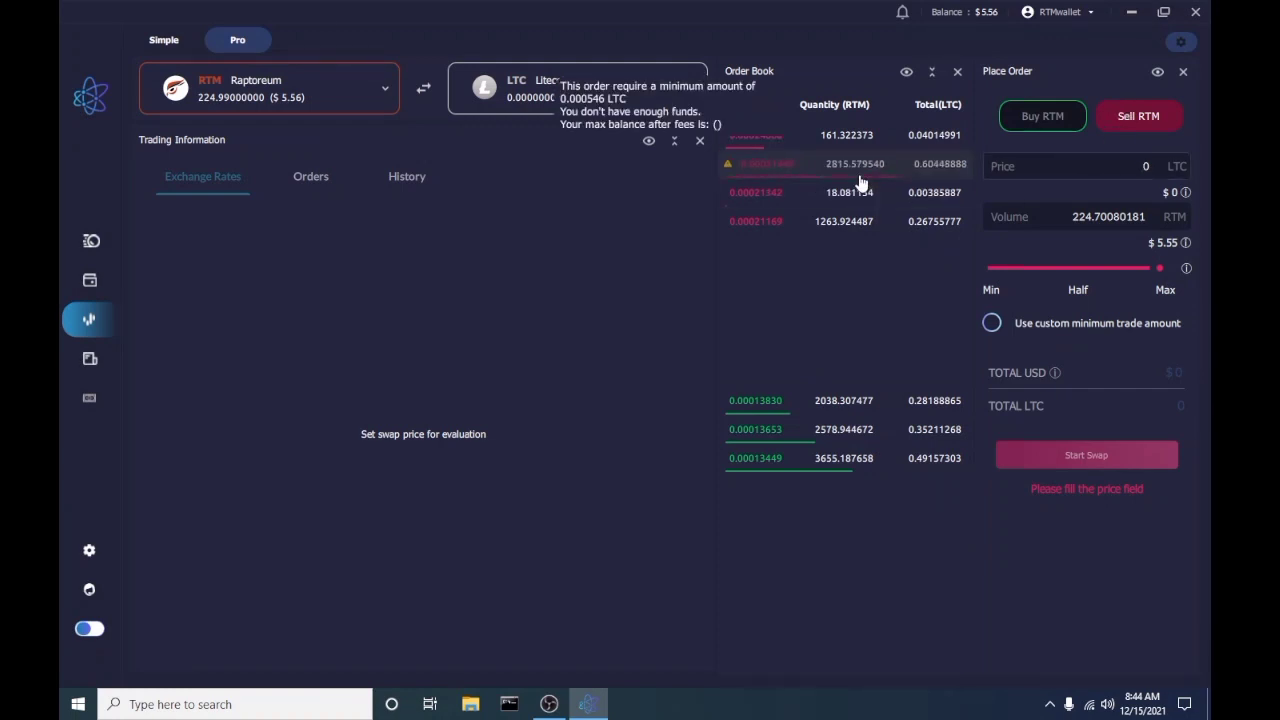
pyautogui.click(845, 408)
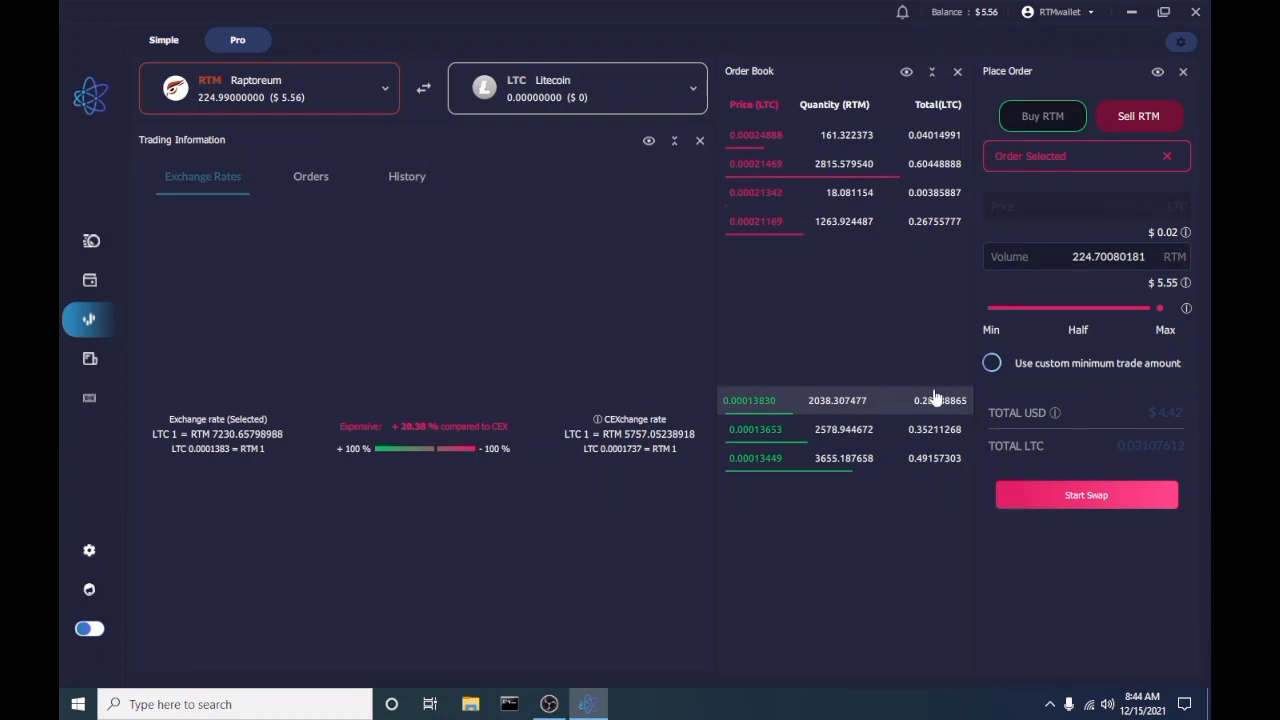
pyautogui.doubleClick(1082, 257)
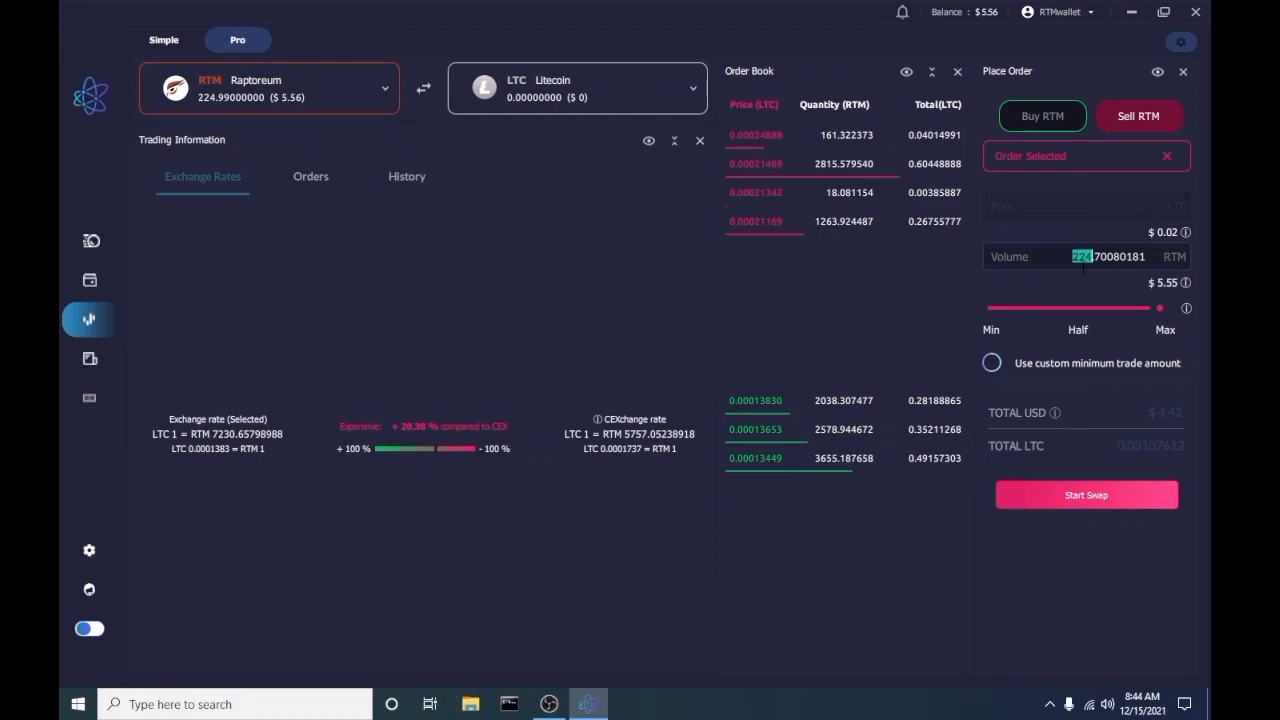
pyautogui.moveTo(1148, 257); pyautogui.dragTo(1027, 264)
pyautogui.write('150')
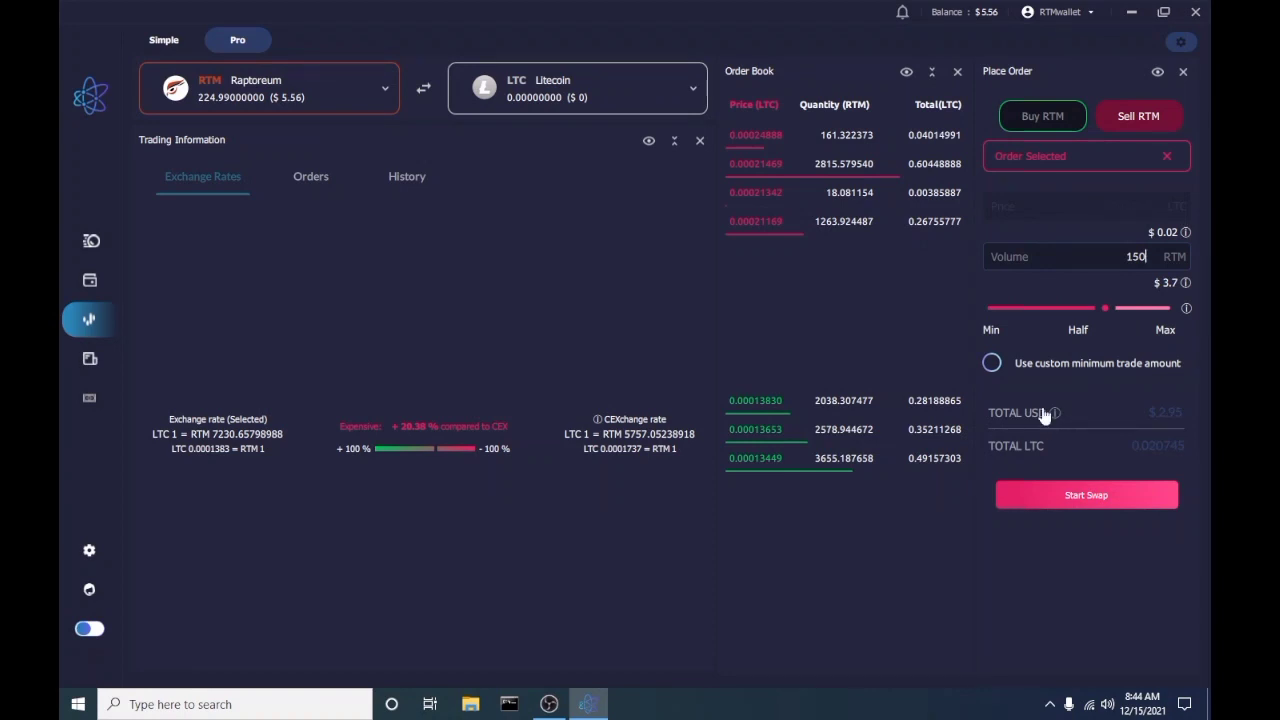
# Start and confirm the swap of 150 RTM for 0.02074432 LTC
pyautogui.click(1085, 503)
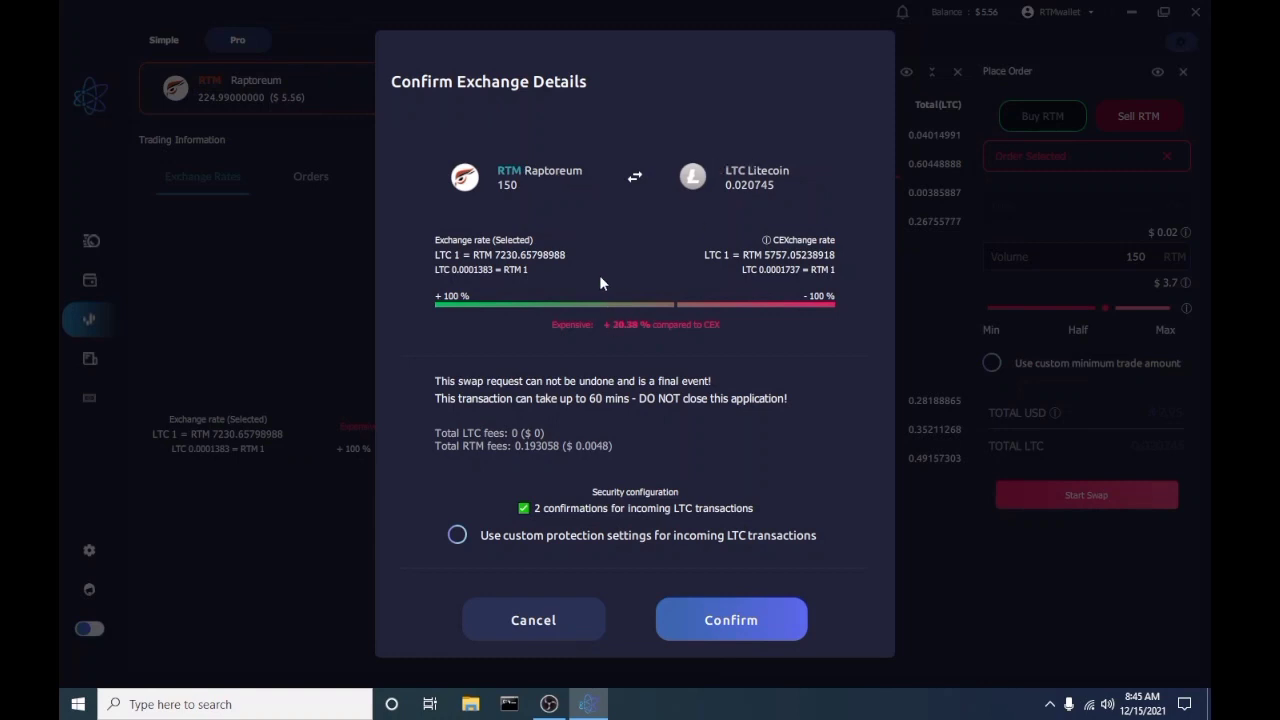
pyautogui.click(727, 621)
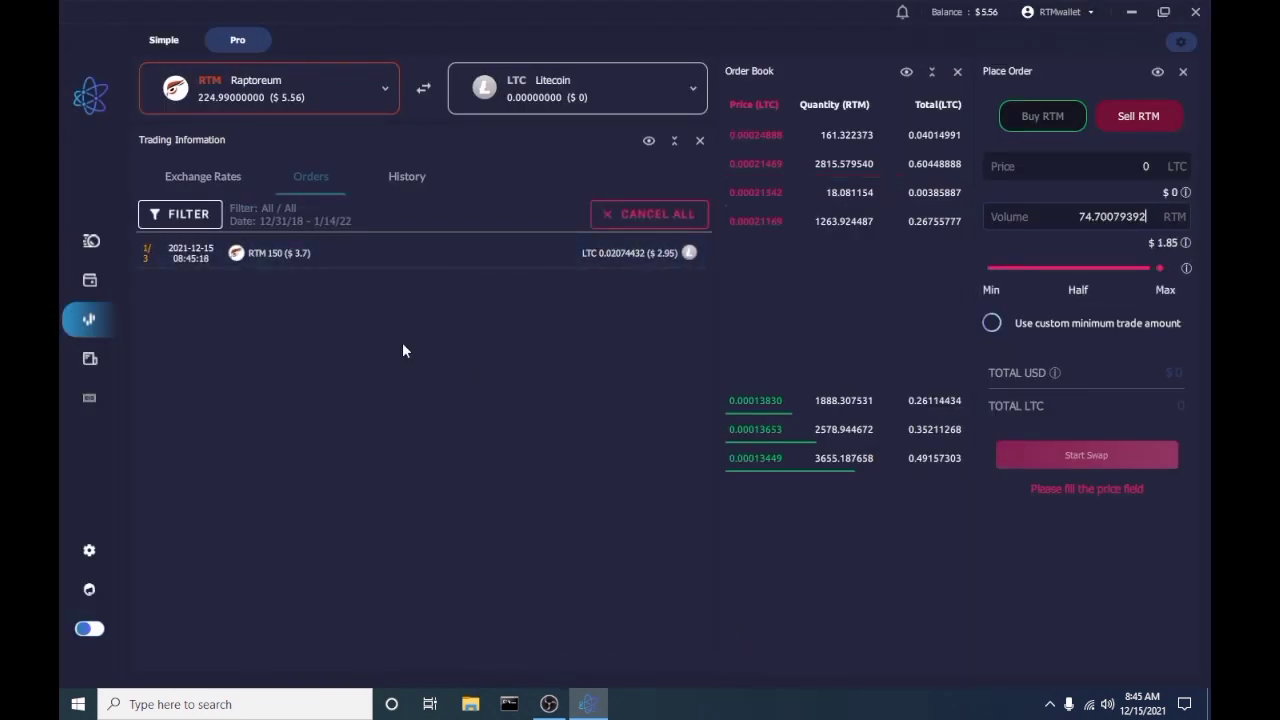
# Open the order's Swap Details and follow its progress steps until the swap finishes
pyautogui.click(511, 263)
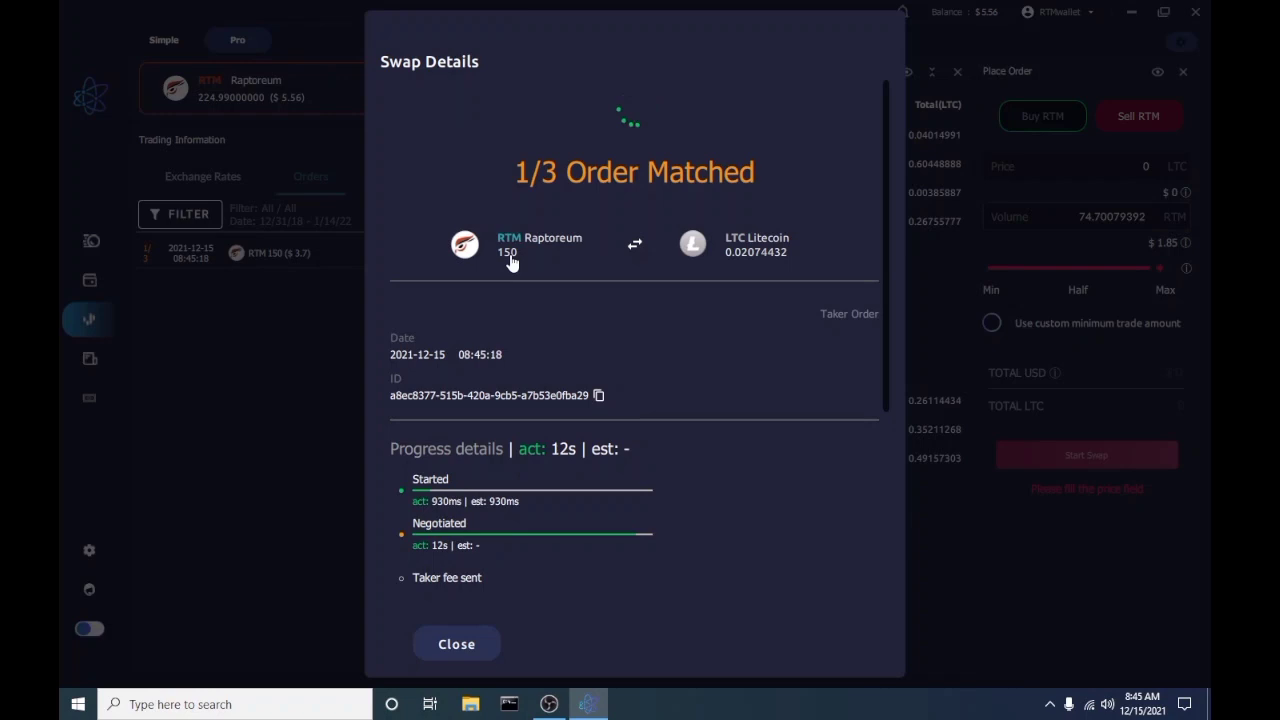
pyautogui.click(466, 638)
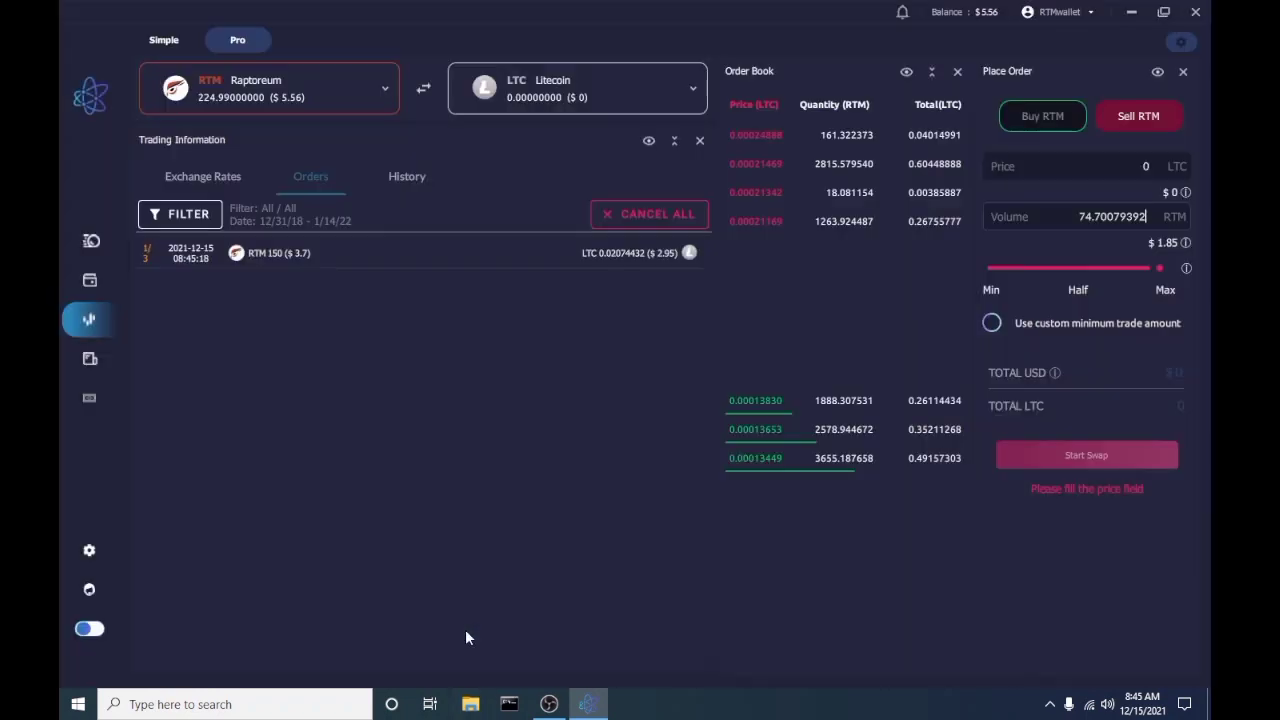
pyautogui.click(286, 251)
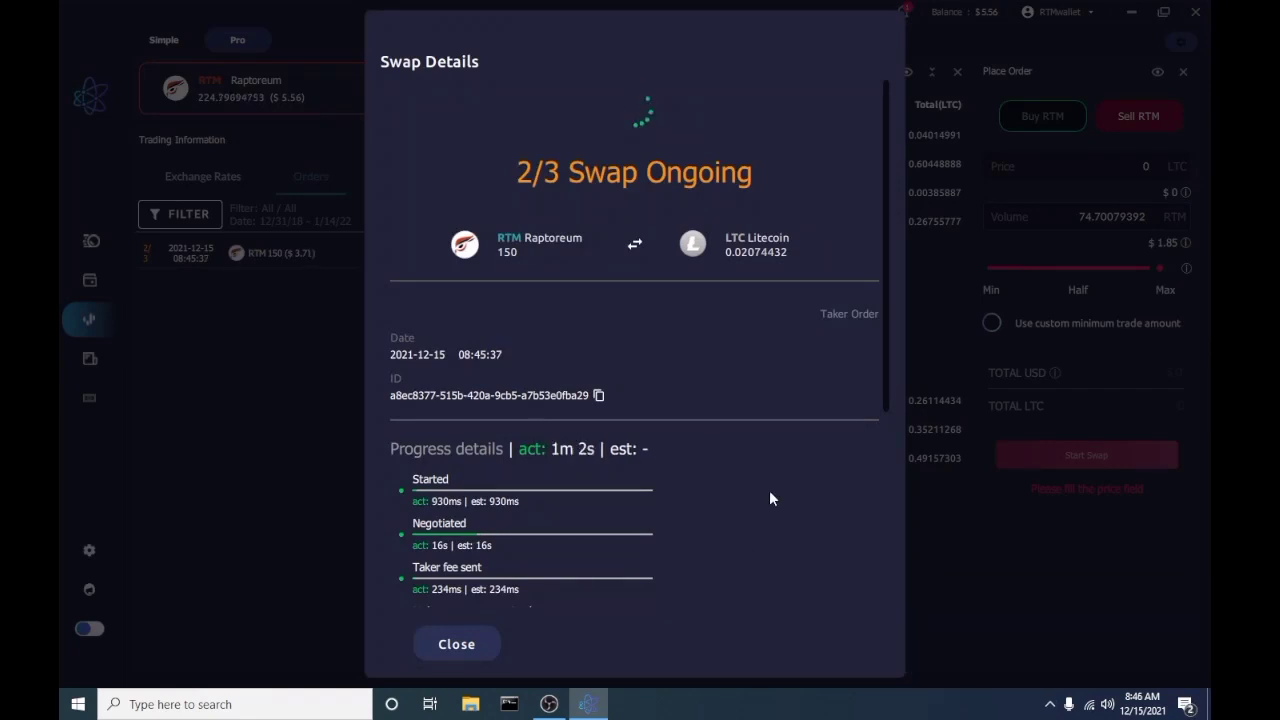
pyautogui.scroll(-3, 549, 409)
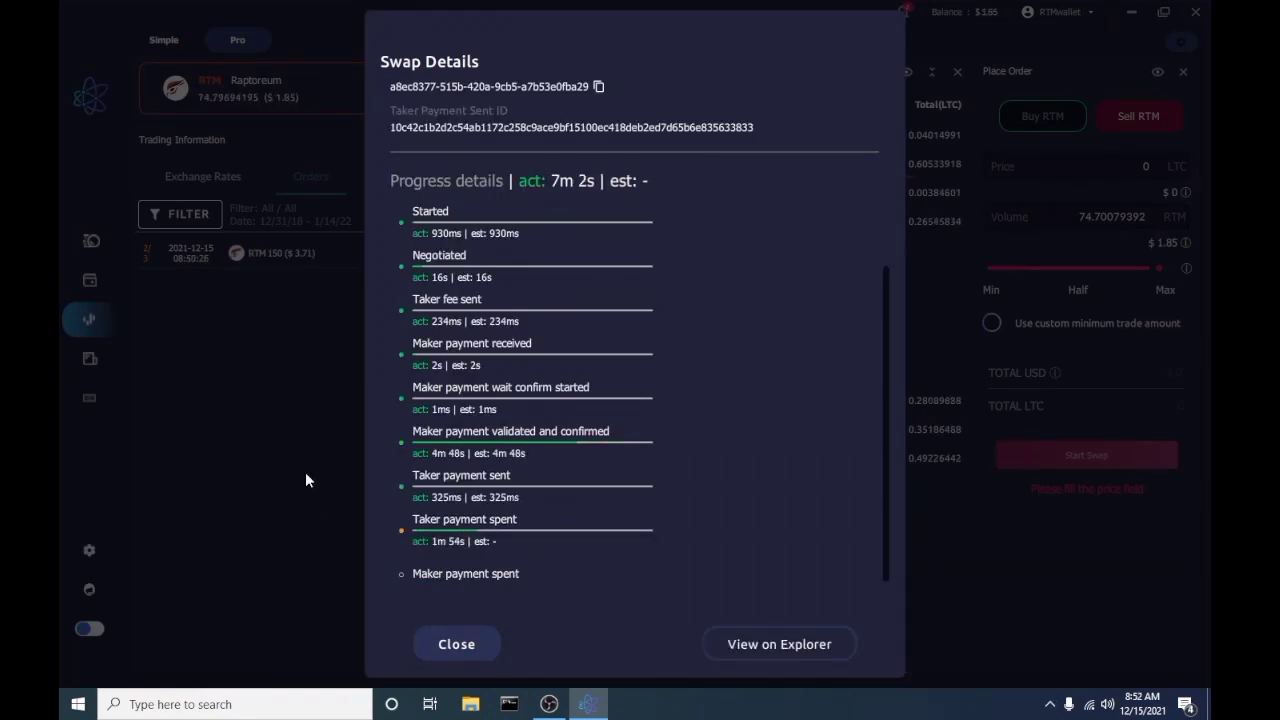
pyautogui.scroll(-1, 592, 424)
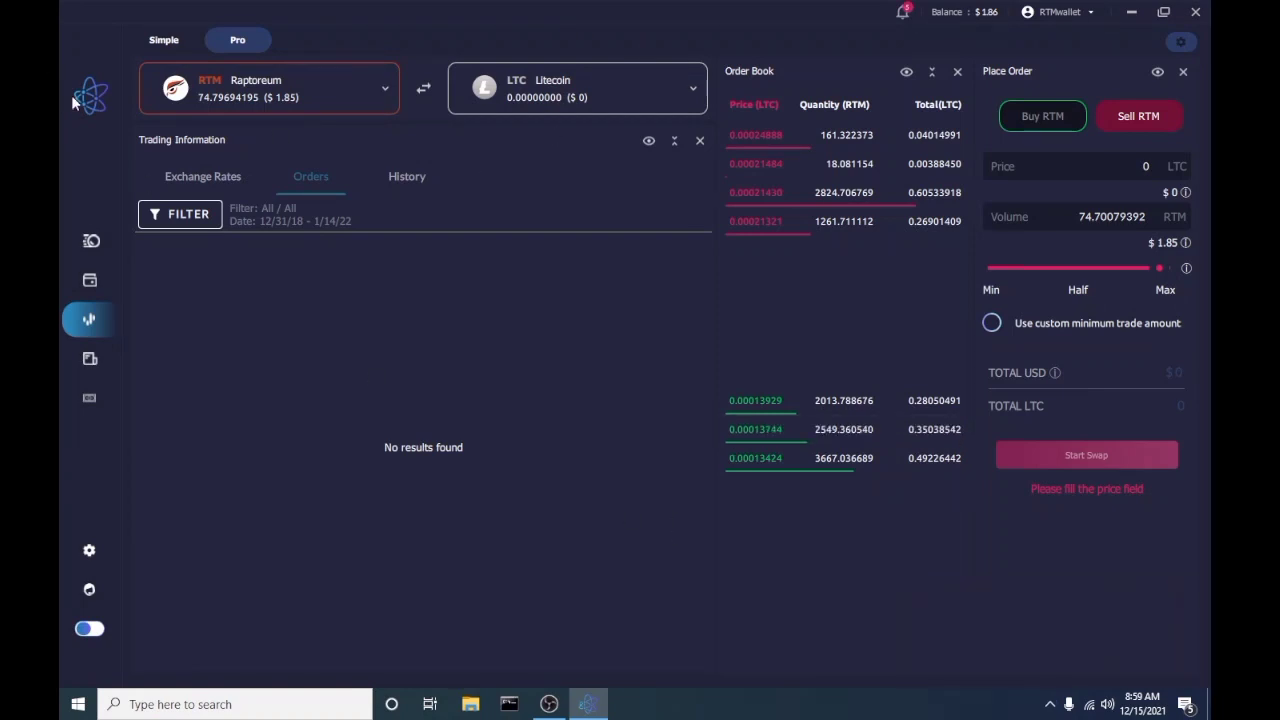
# Check the RTM wallet page for the swap payment, then return to Portfolio
pyautogui.click(100, 279)
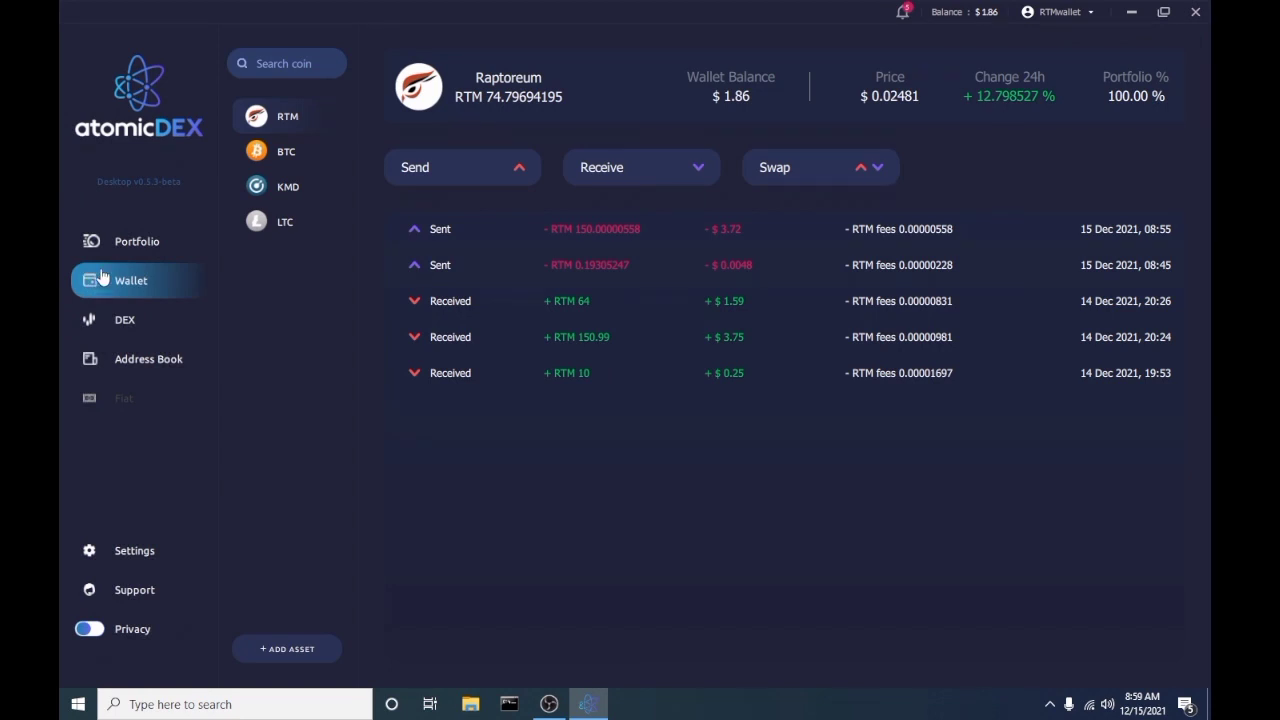
pyautogui.click(115, 242)
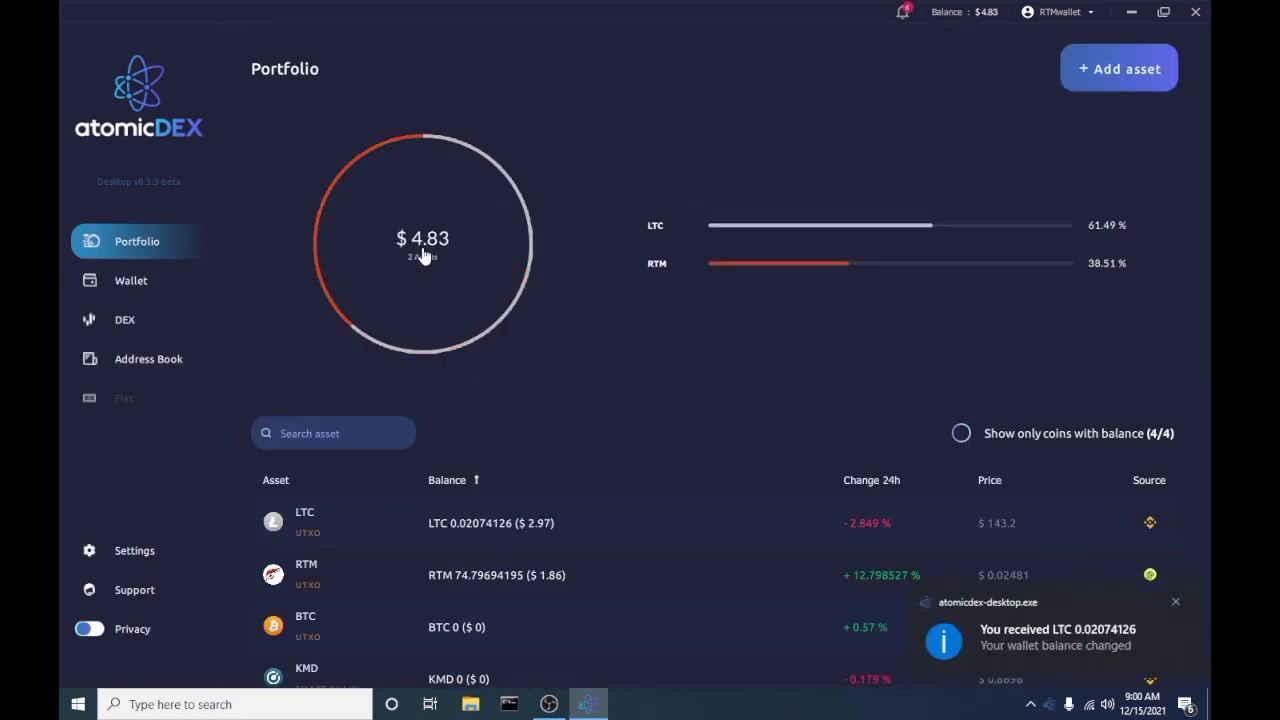
pyautogui.scroll(-1, 621, 402)
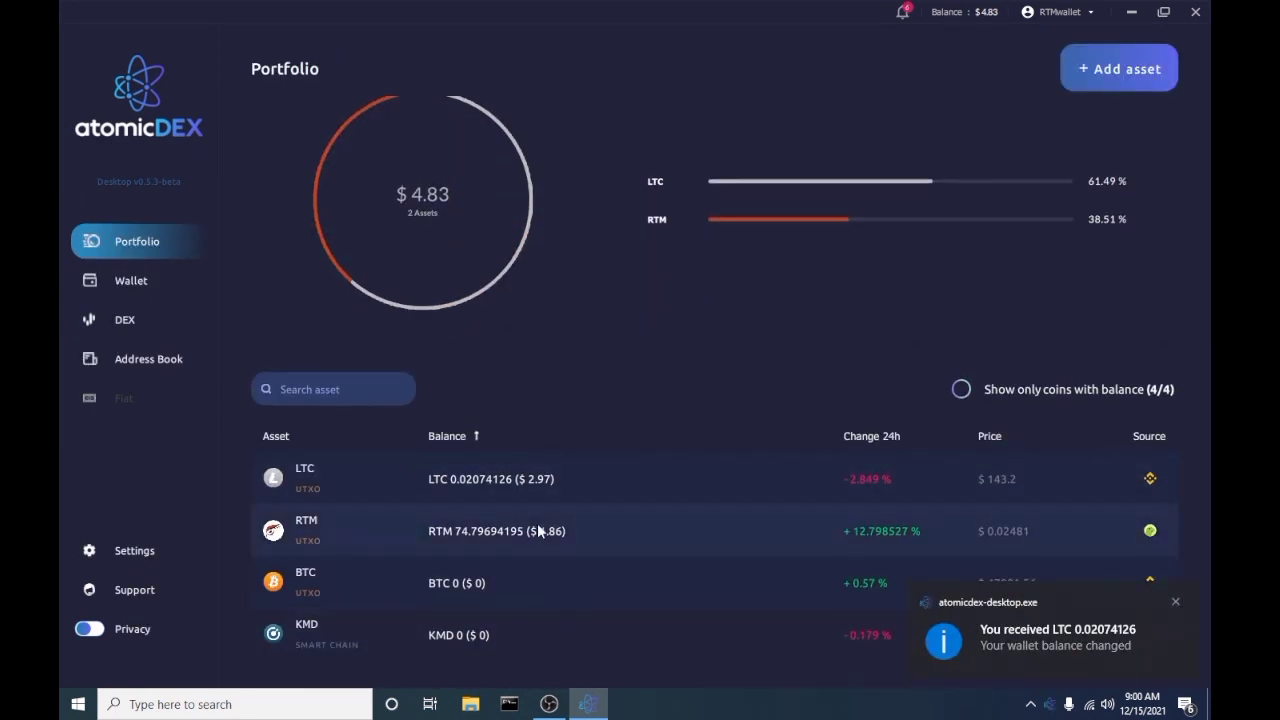
pyautogui.click(460, 527)
pyautogui.click(125, 245)
# Review the Portfolio's 0.02074126 LTC and 74.79694195 RTM balances, totalling $4.84
pyautogui.scroll(-1, 420, 480)
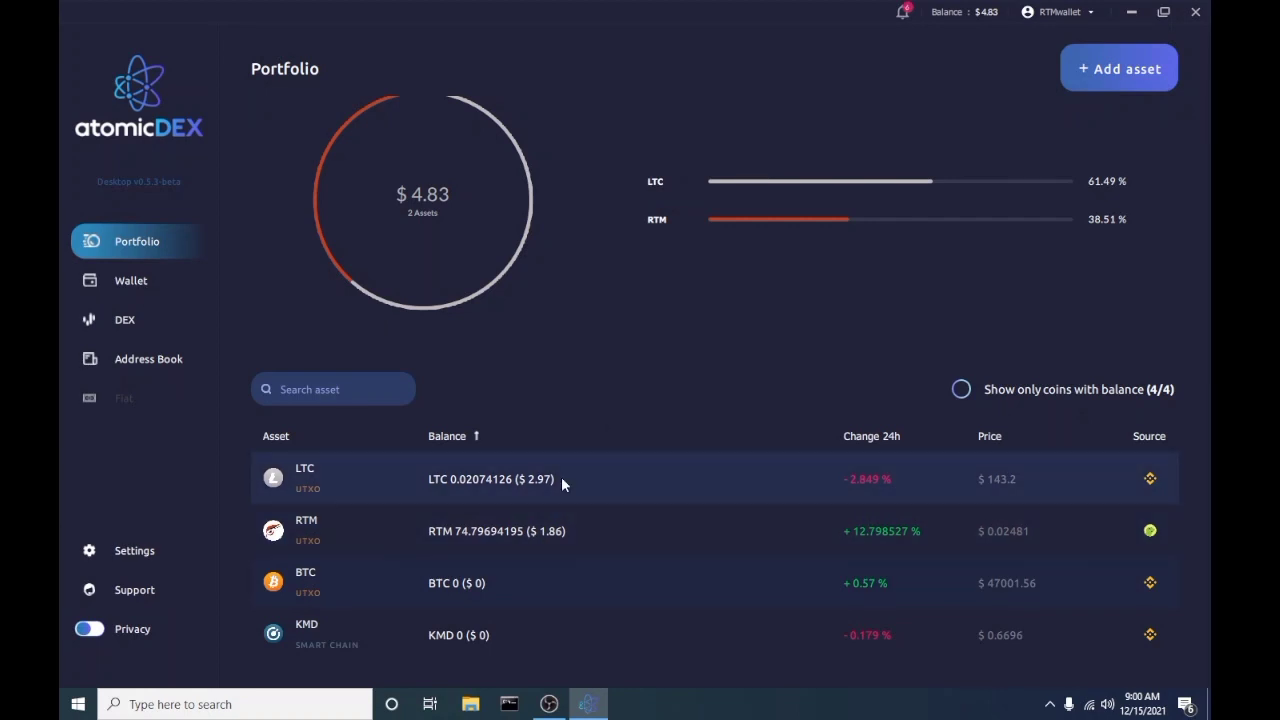
pyautogui.scroll(1, 631, 311)
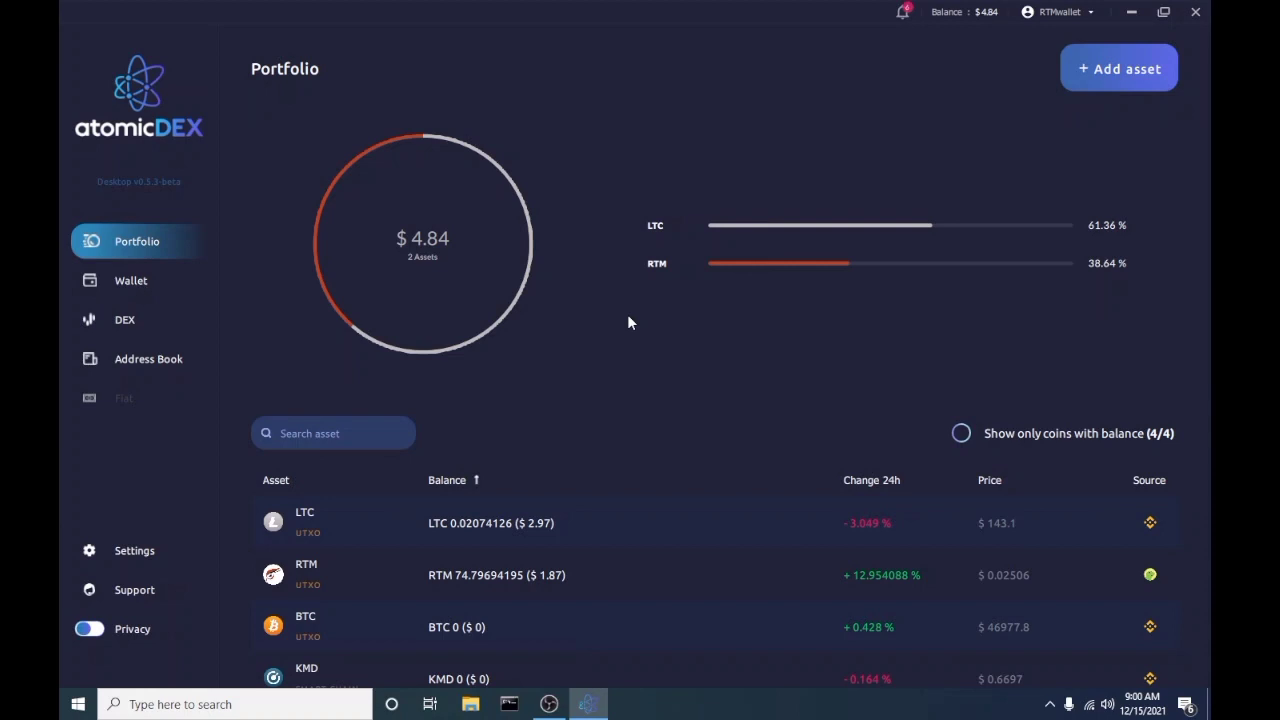
pyautogui.scroll(-1, 592, 393)
pyautogui.scroll(1, 592, 393)
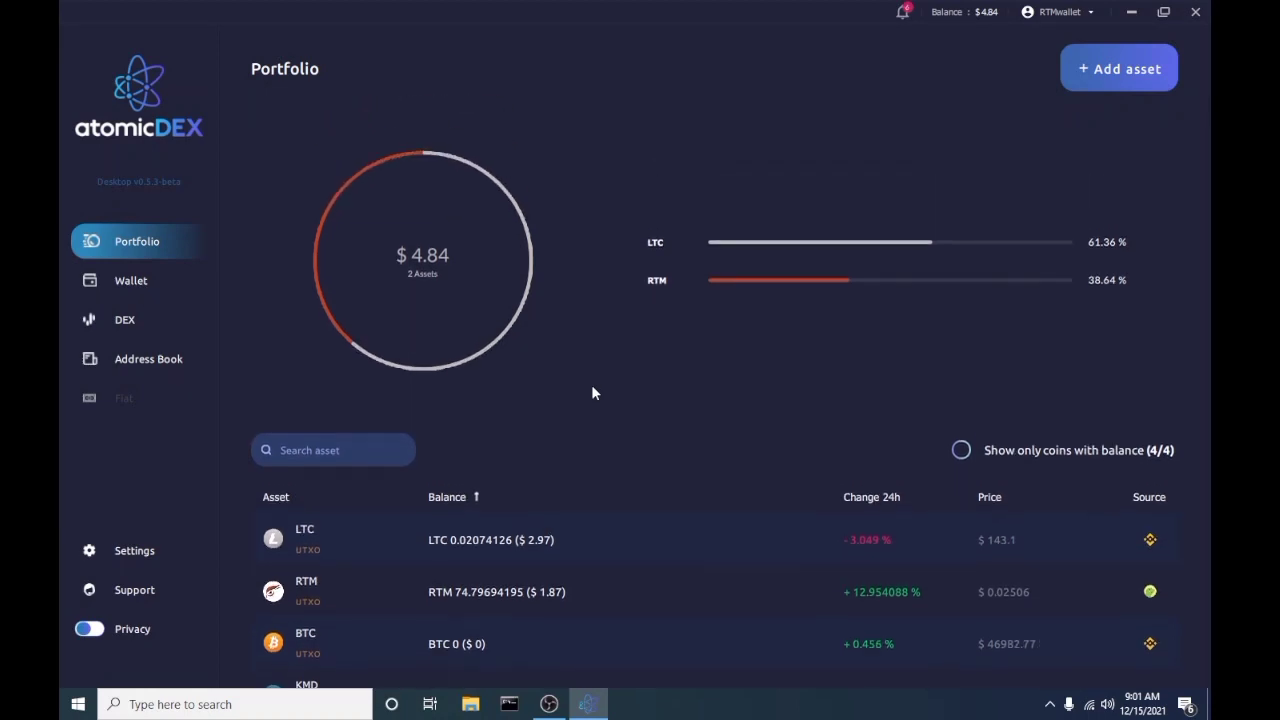